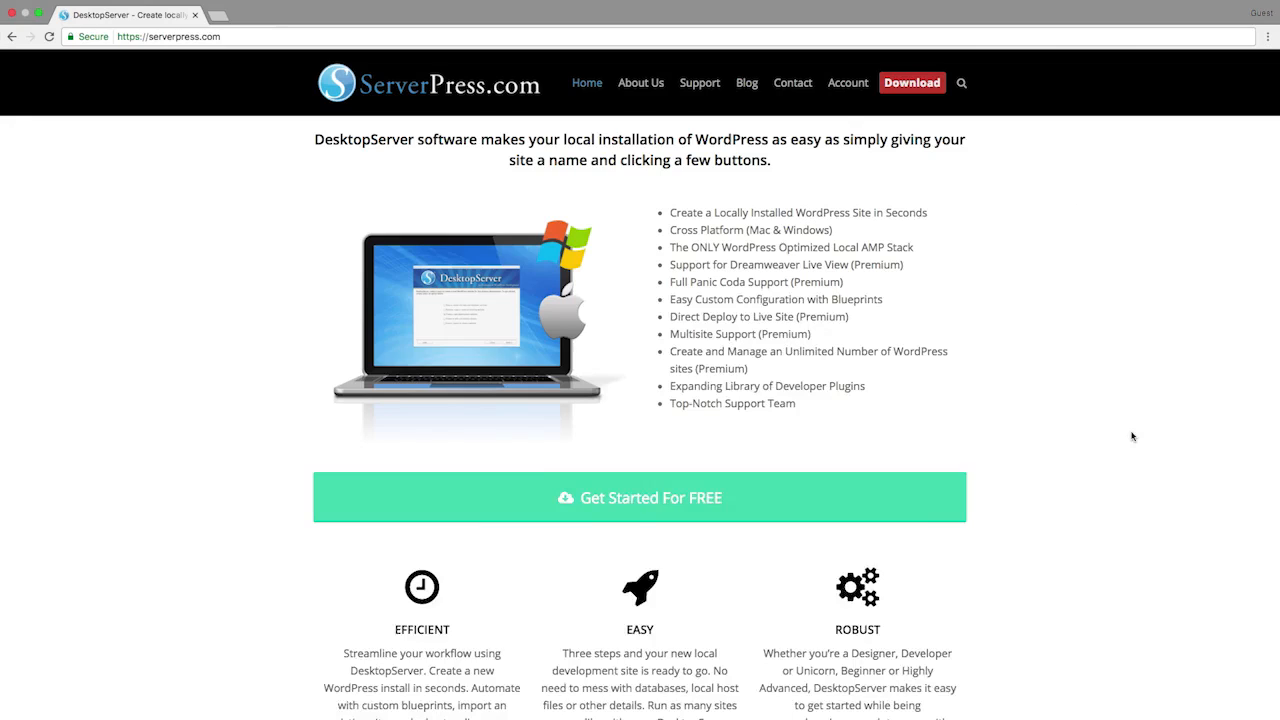
Step: Go to the Get DesktopServer page and scroll through the Premium vs Limited features table
left_click(896, 505)
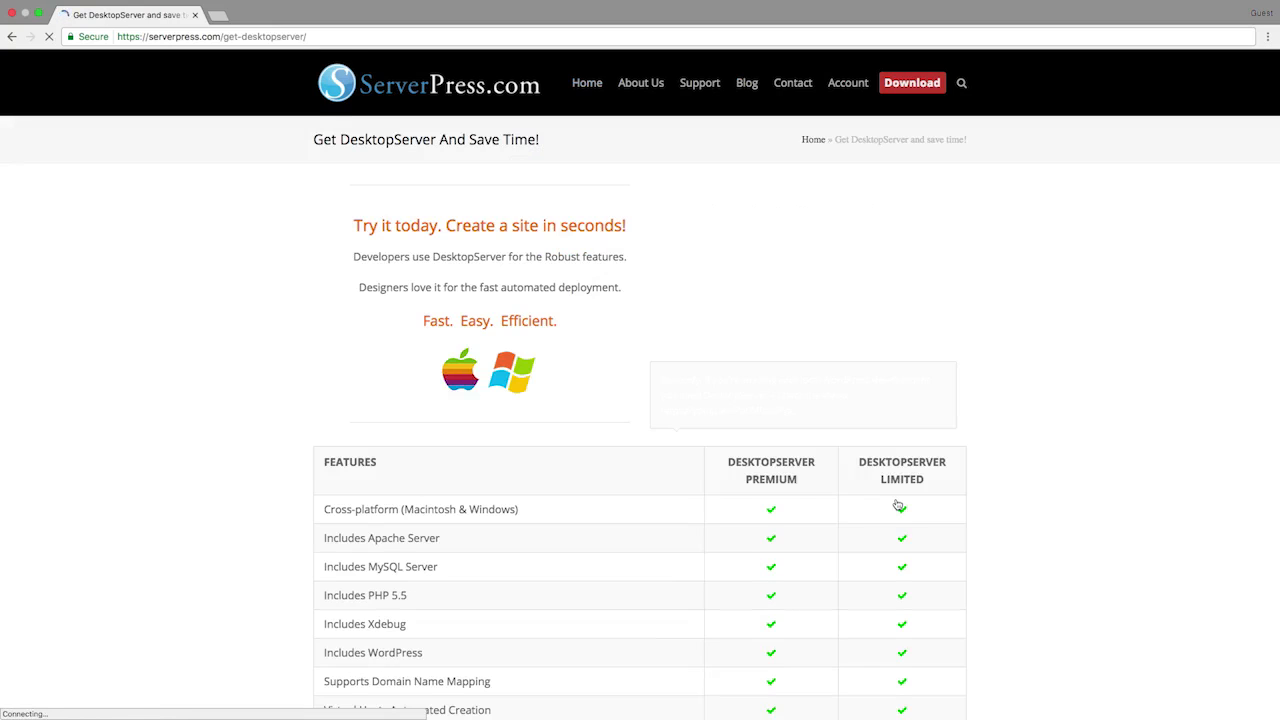
scroll(897, 504, "down", 3)
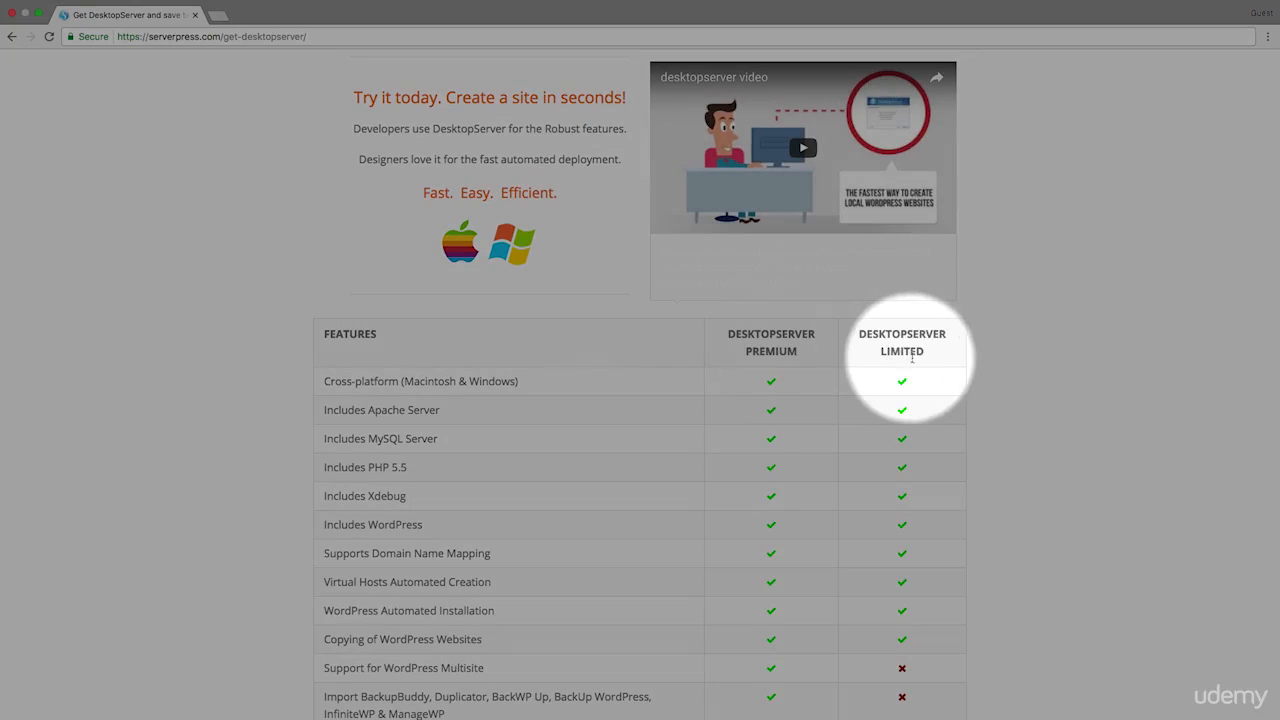
scroll(913, 358, "down", 1)
scroll(913, 358, "down", 5)
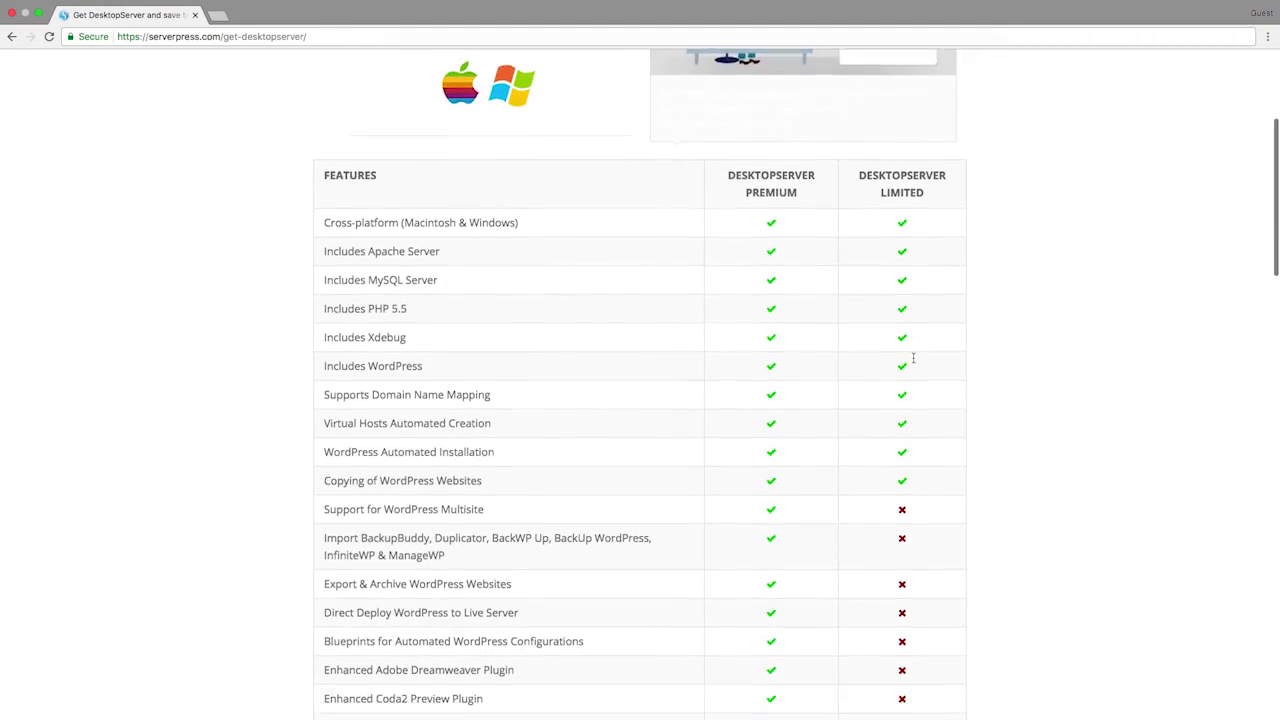
scroll(913, 358, "down", 3)
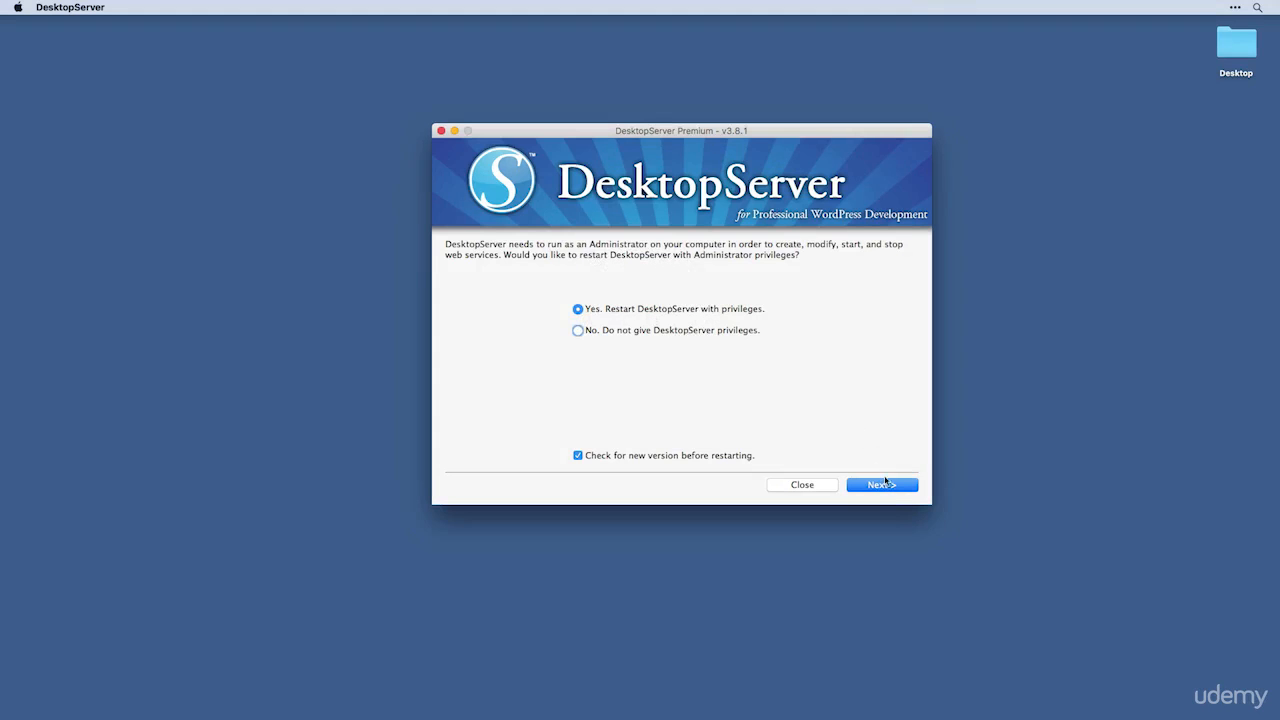
Step: Restart DesktopServer with administrator privileges, supplying the admin password
left_click(887, 485)
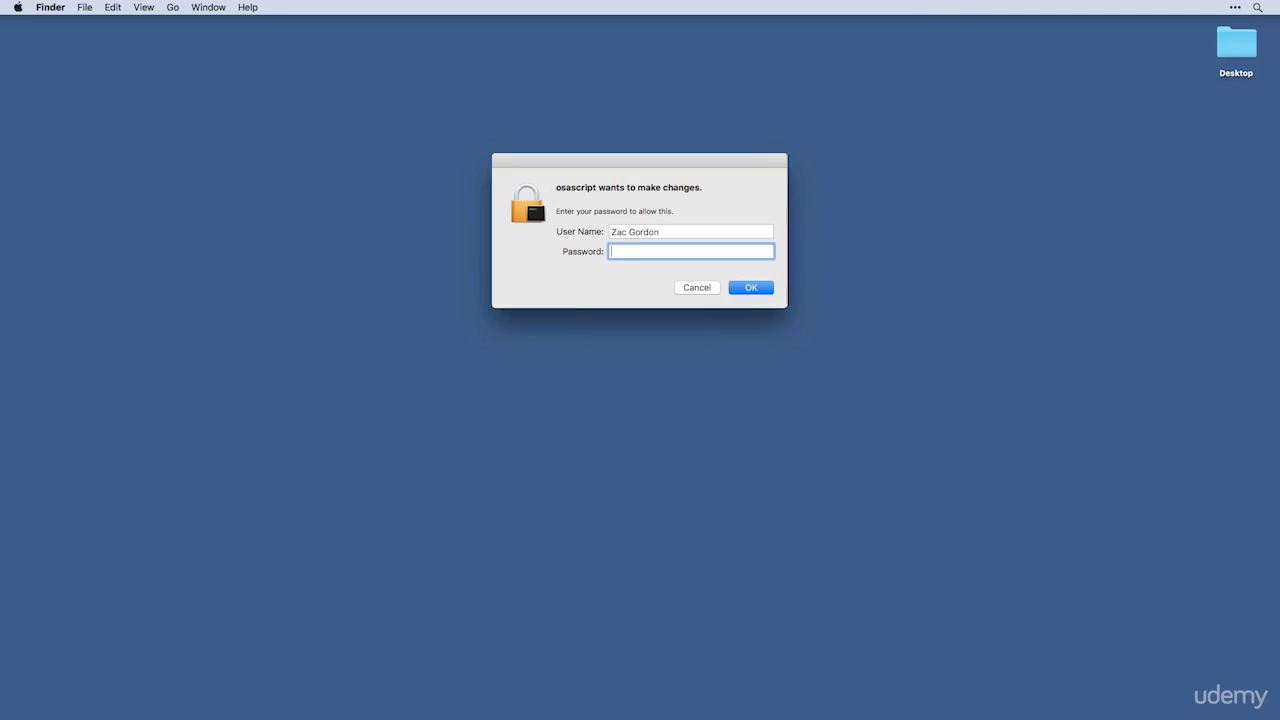
type("••••")
key("super+a")
type("••••••••")
key("Return")
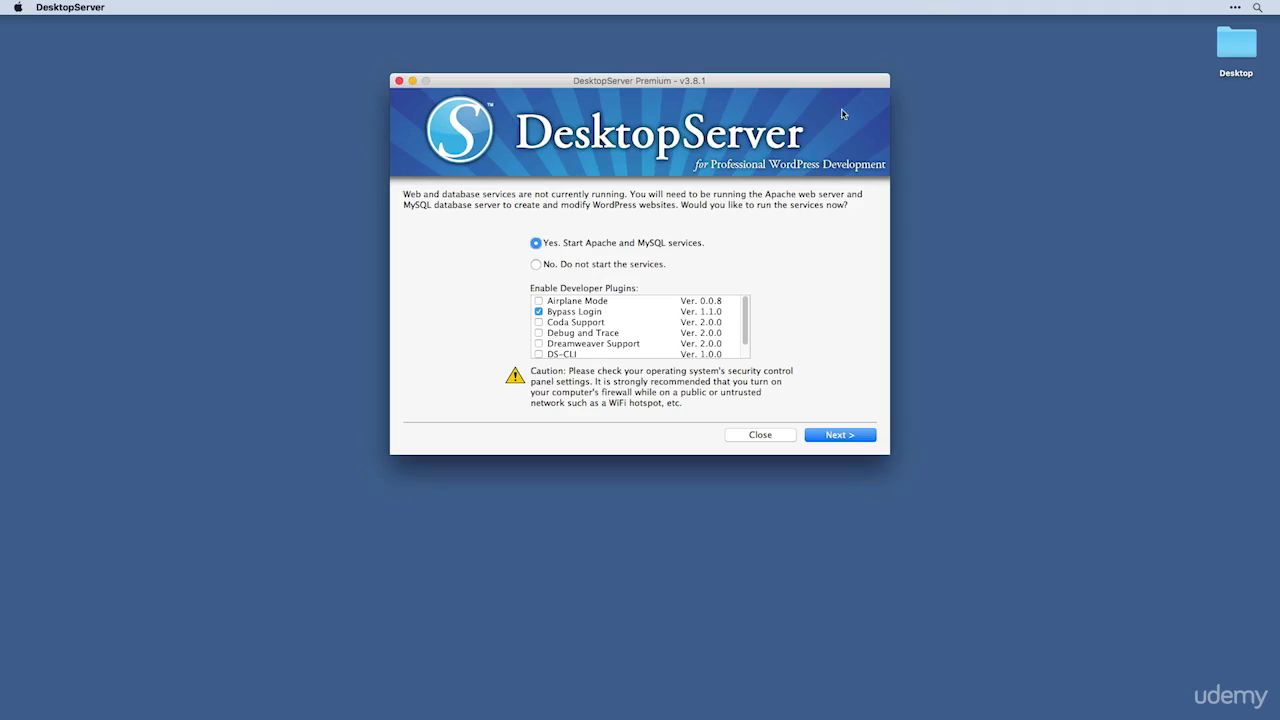
Step: Start the Apache and MySQL services, keeping the Bypass Login developer plugin checked
left_click_drag(841, 89, 880, 115)
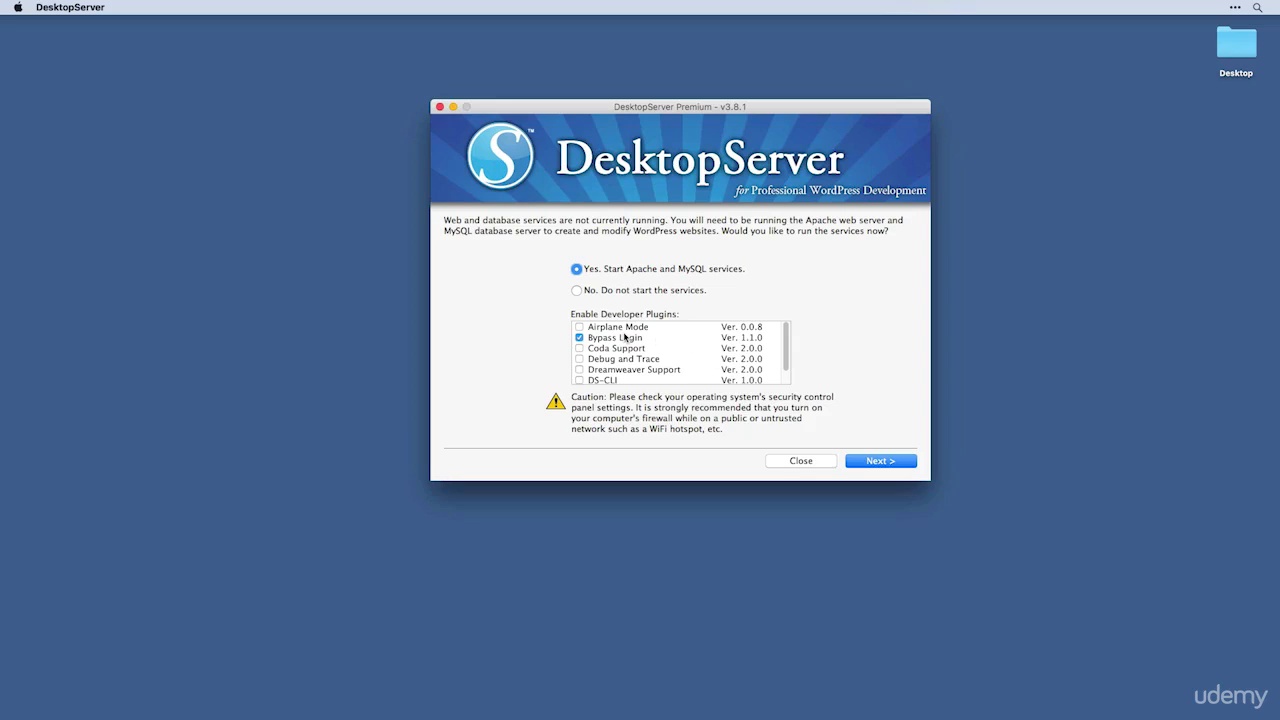
scroll(624, 337, "down", 1)
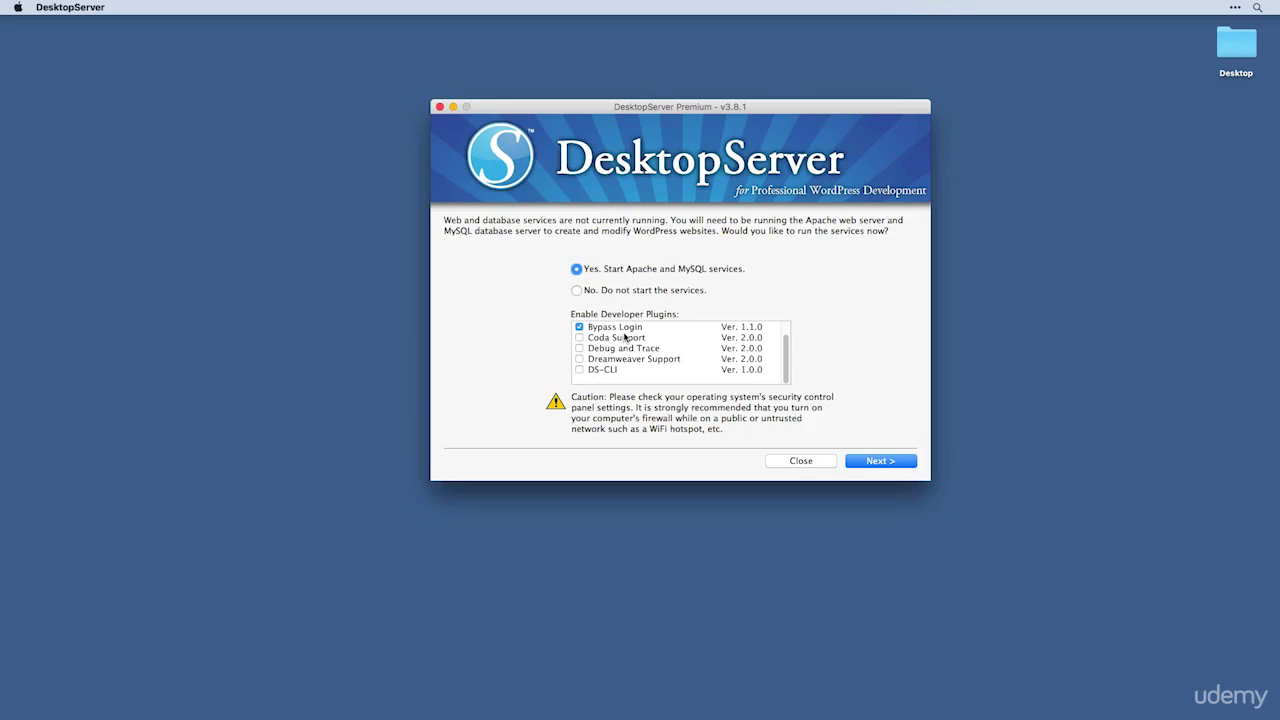
scroll(624, 337, "up", 1)
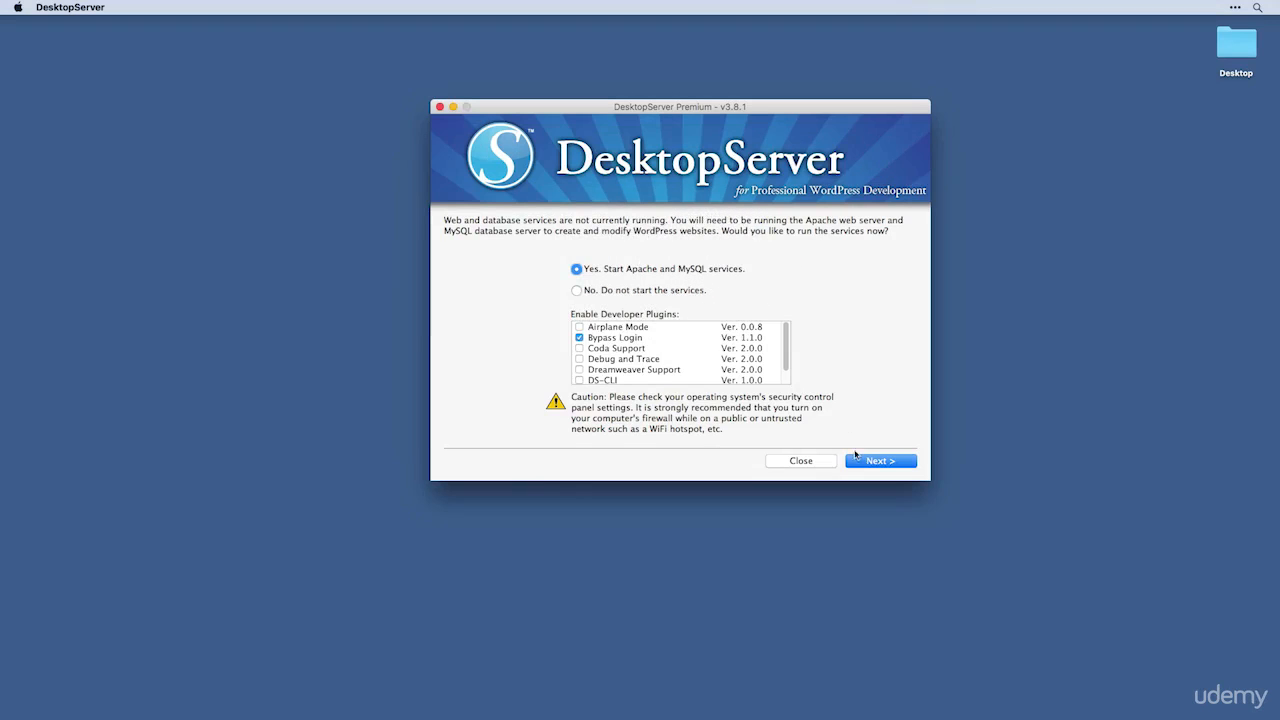
left_click(866, 461)
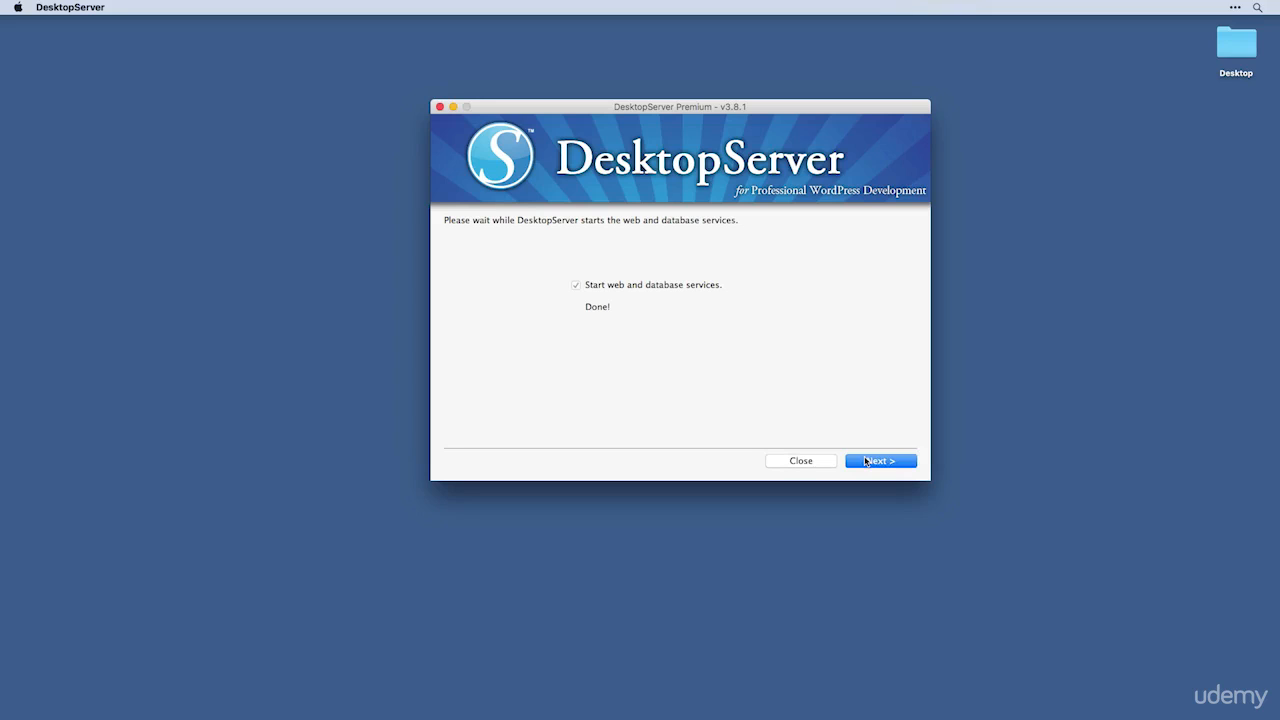
Step: Look at the Stop or restart services options, then go back to the main options page
left_click(866, 461)
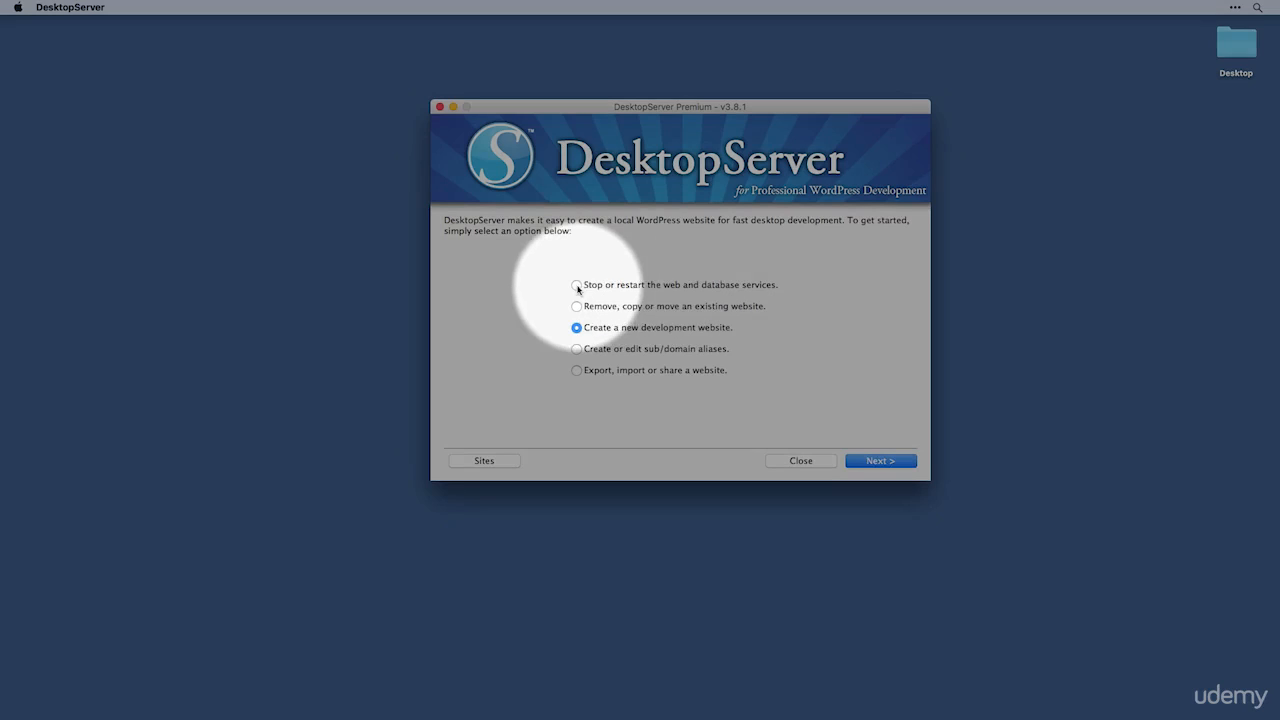
left_click(578, 287)
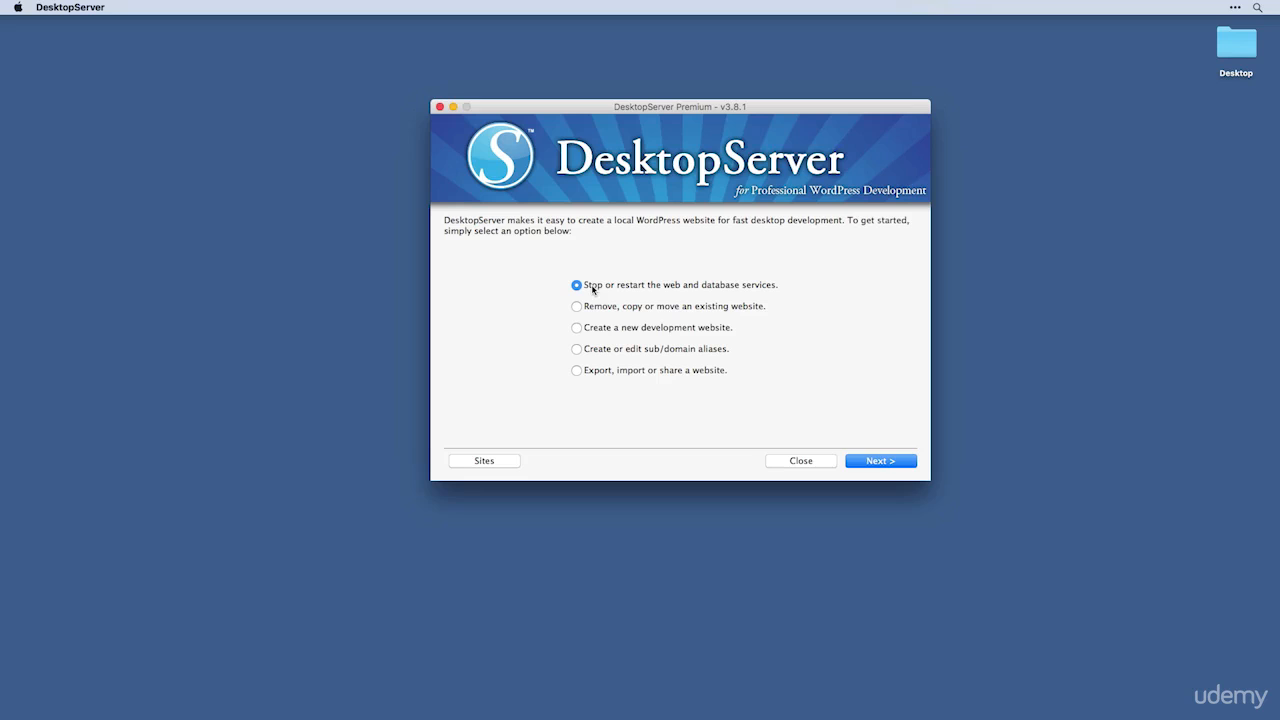
left_click(882, 461)
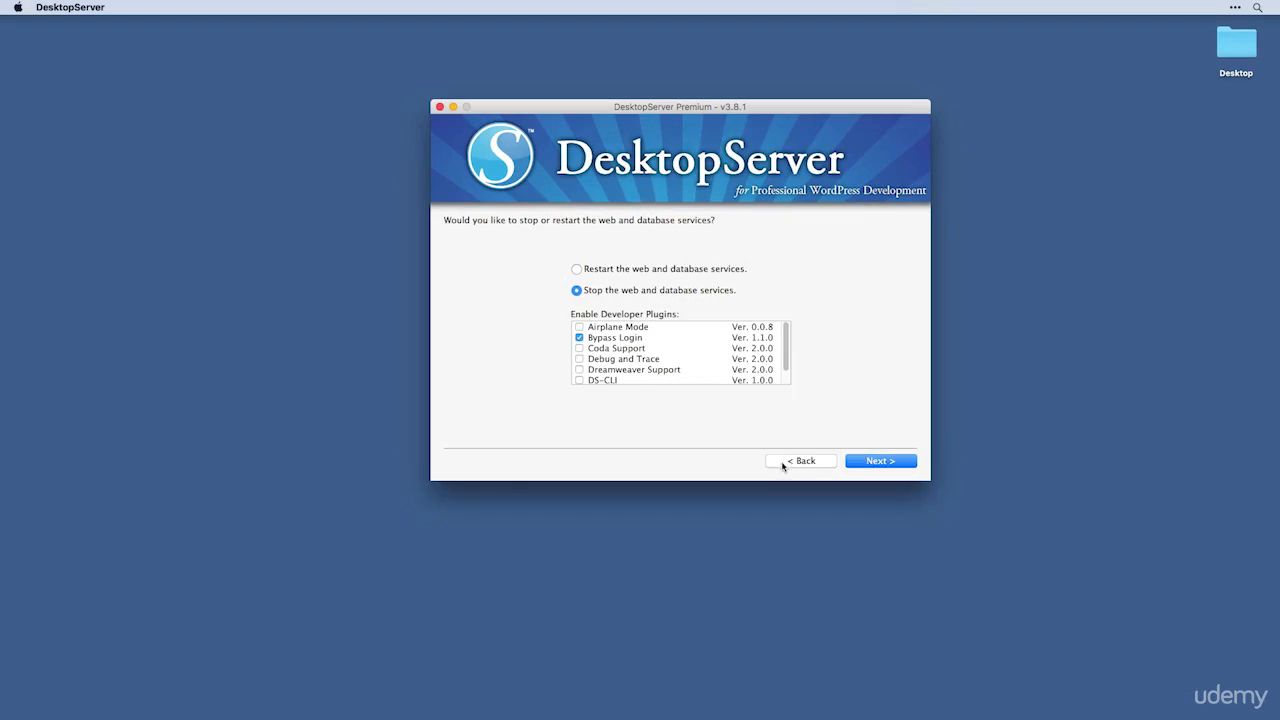
left_click(783, 462)
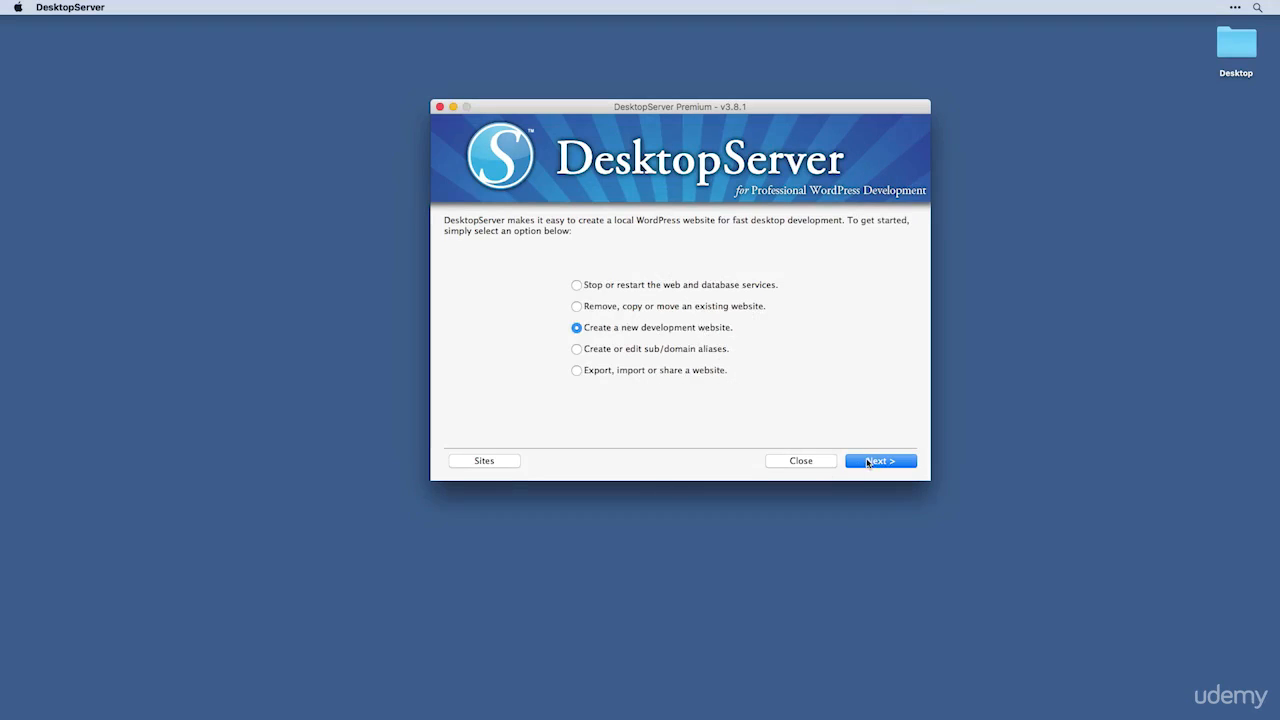
Step: Start a new development website named 'wordpress', keeping the WordPress-4.4.0.zip blueprint after trying Blank
left_click(868, 461)
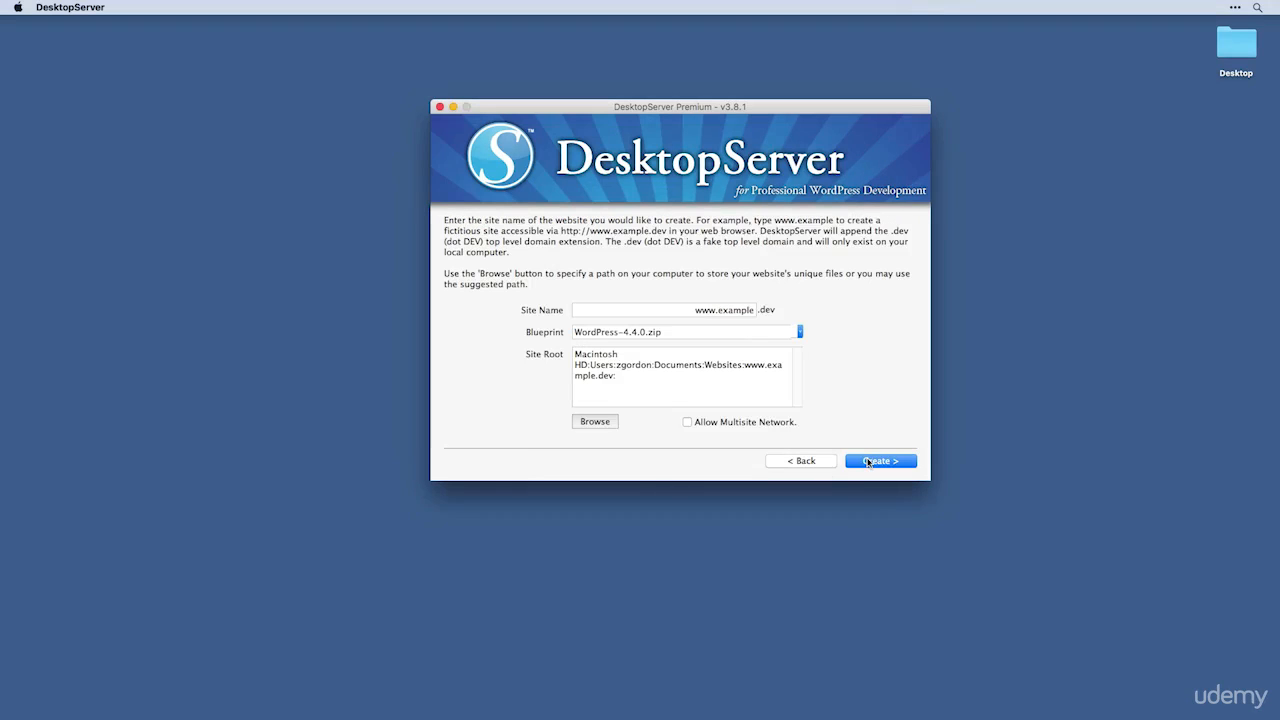
left_click(724, 309)
type("wordpress")
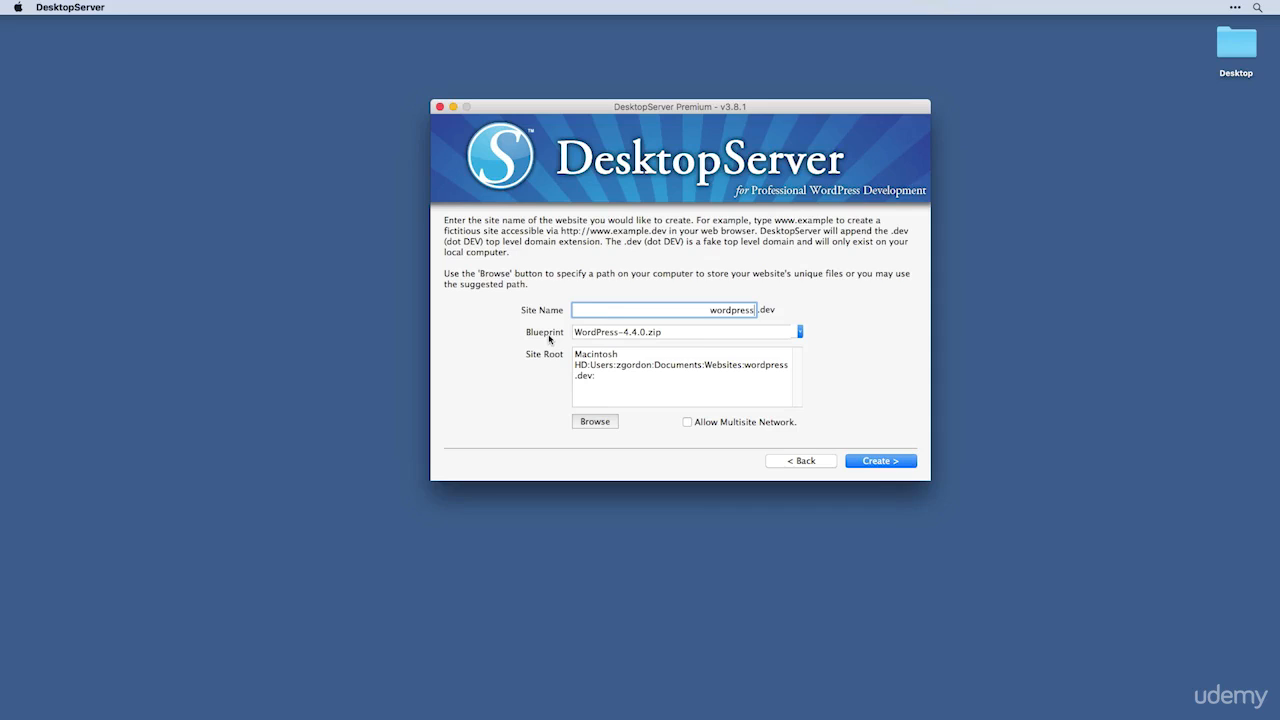
left_click(796, 335)
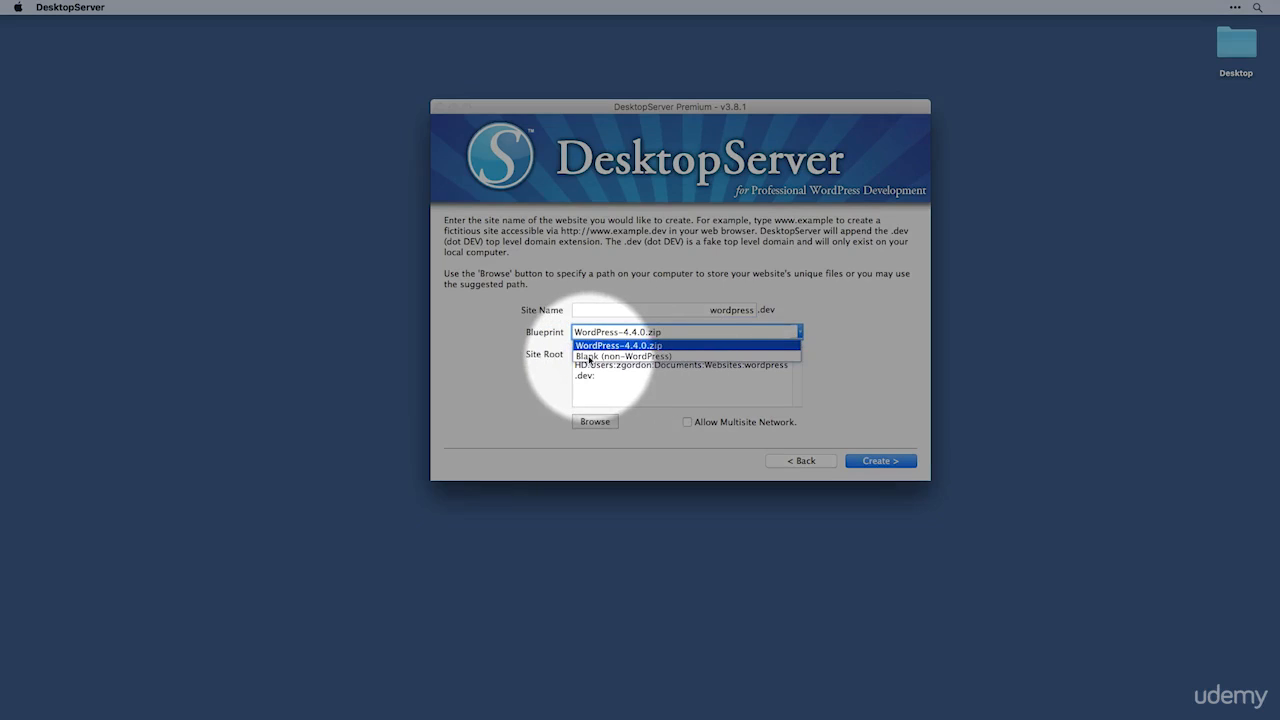
left_click(590, 357)
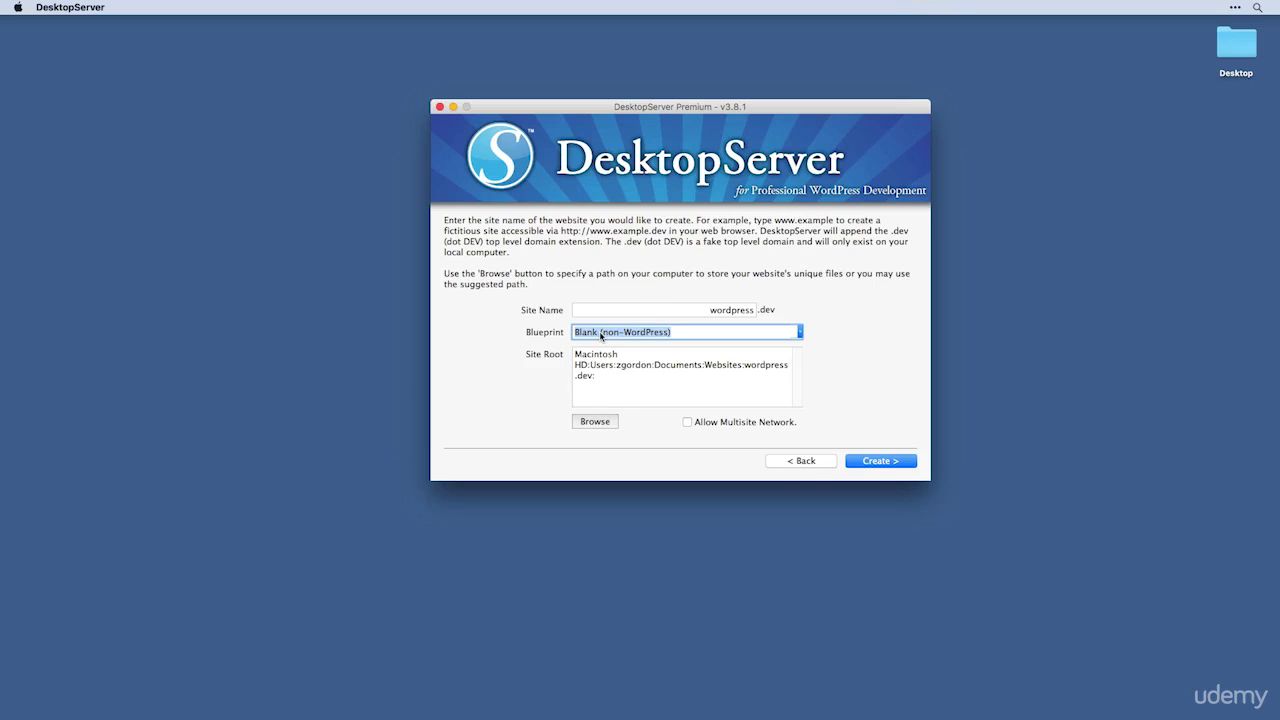
left_click(800, 335)
left_click(768, 345)
Step: Create the wordpress.dev site and continue to its completion page once it reports Done
left_click(872, 462)
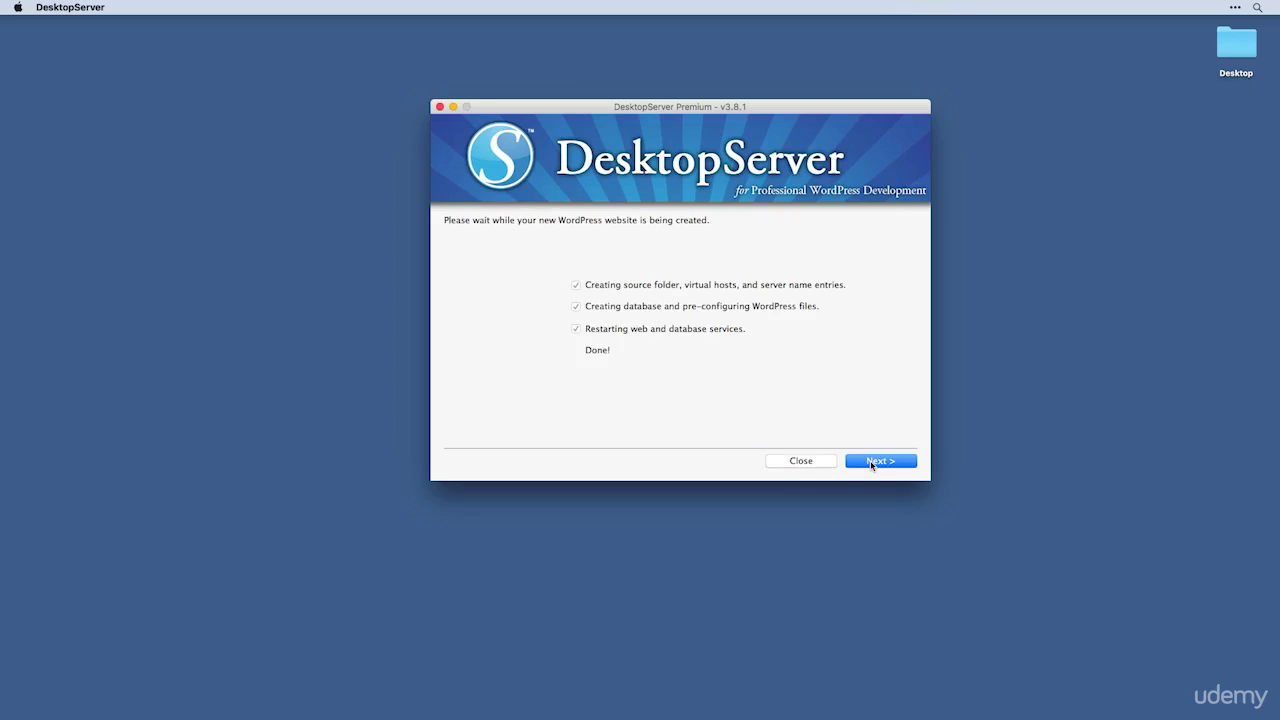
left_click(872, 462)
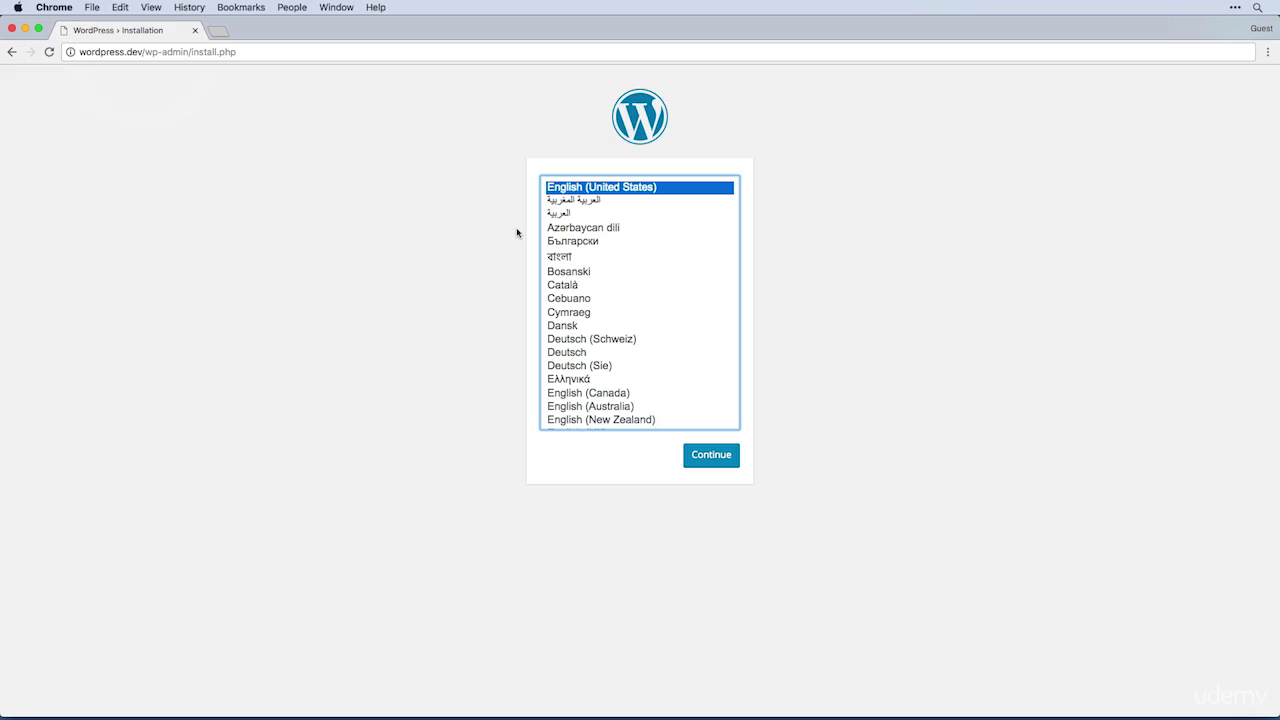
Step: Load localhost in Chrome to show the Development Websites list with wordpress.dev
key("super+l")
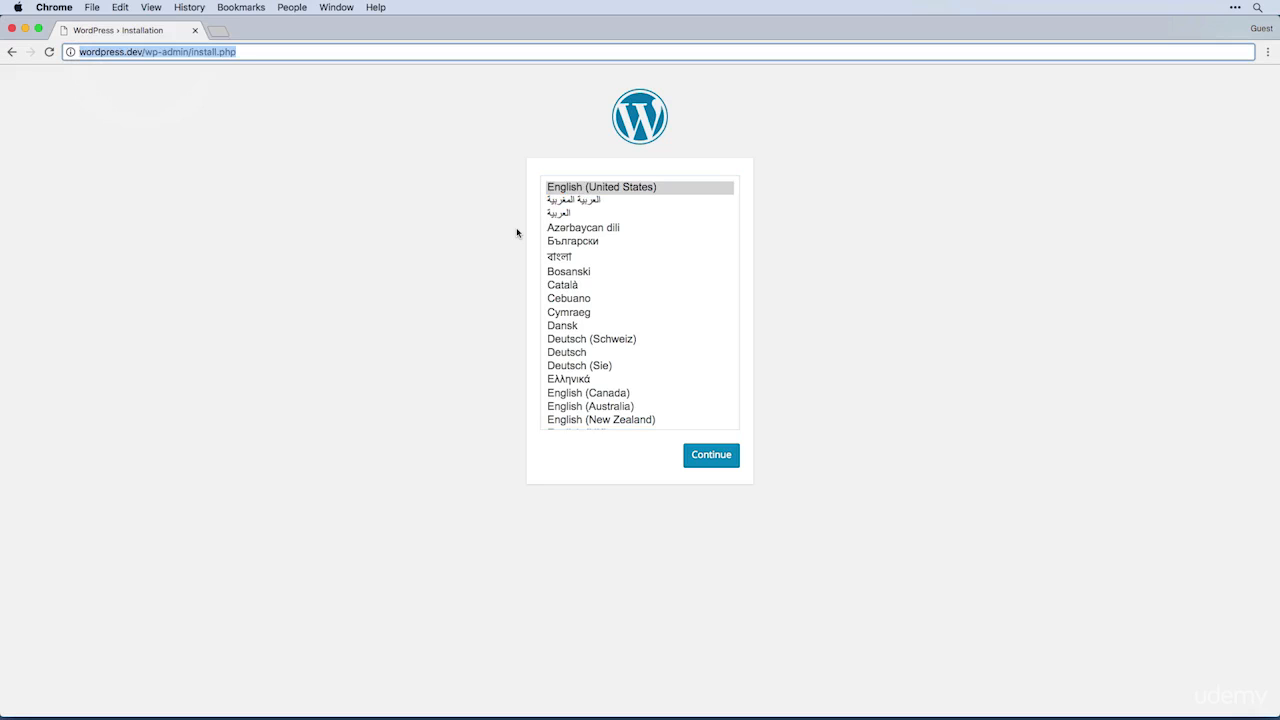
type("localhost")
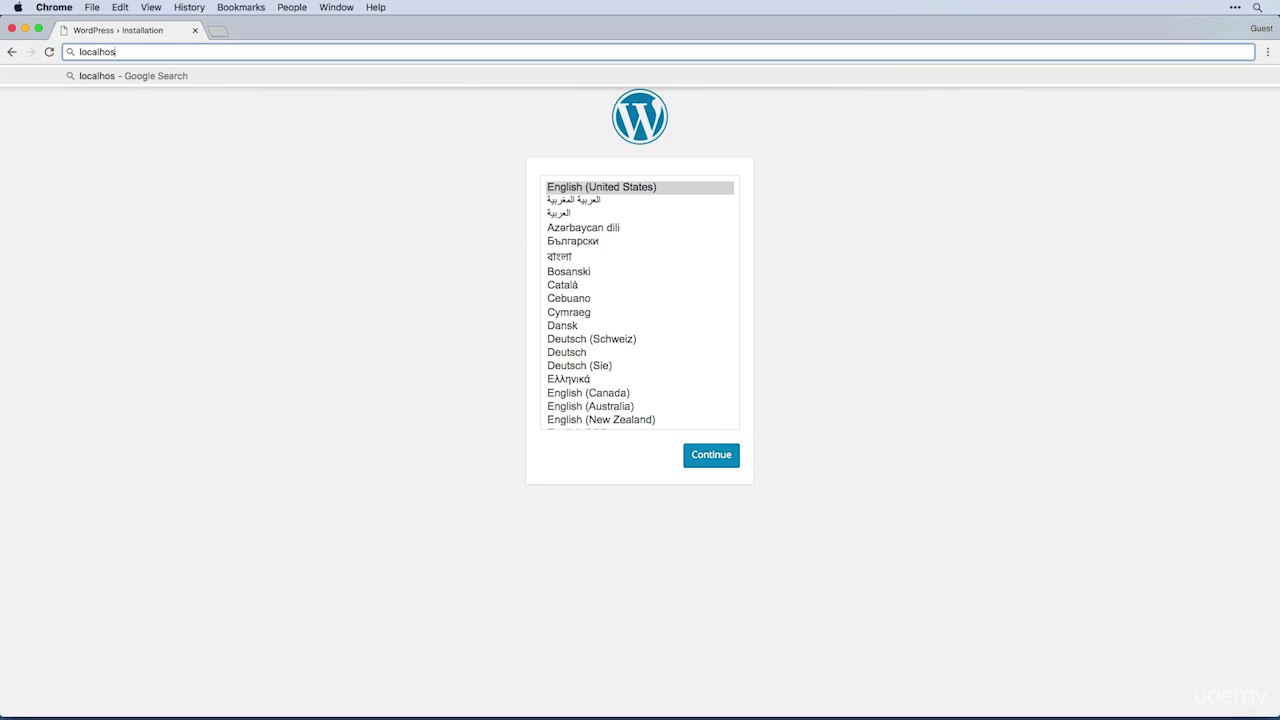
key("Return")
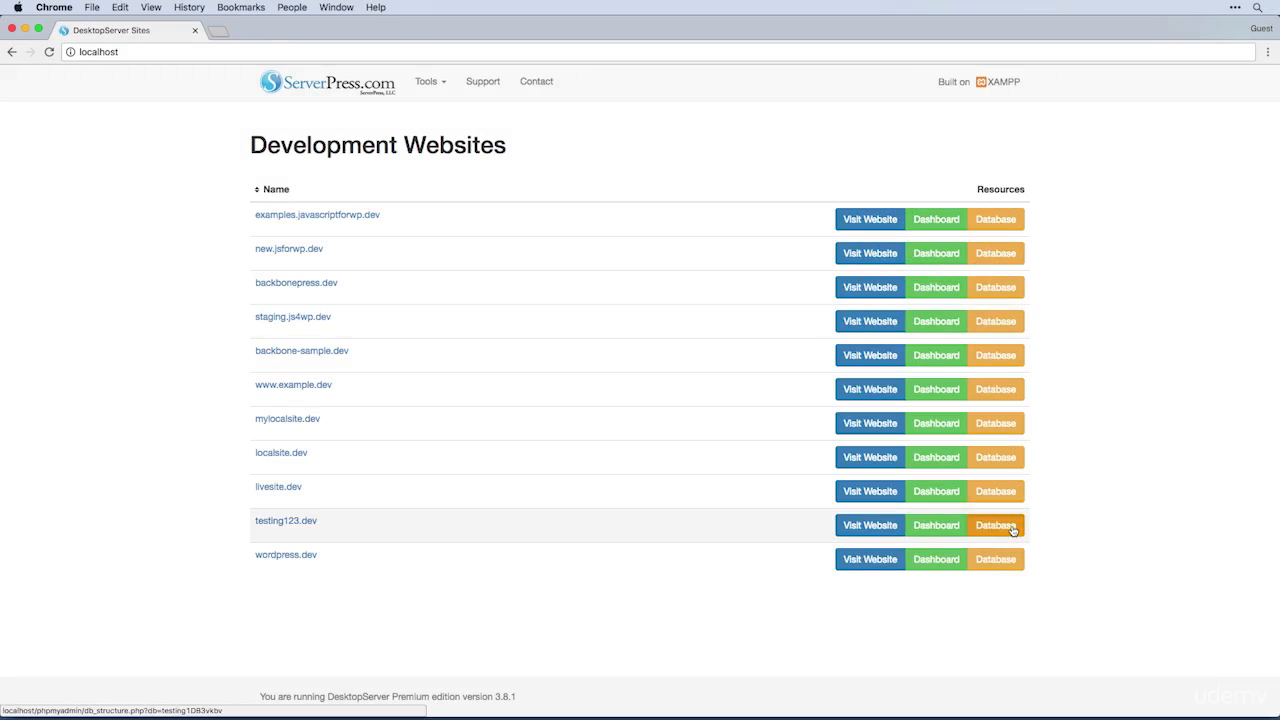
Step: View testing123.dev's database in phpMyAdmin, close that tab, and bring up the Tools list
left_click(1011, 526)
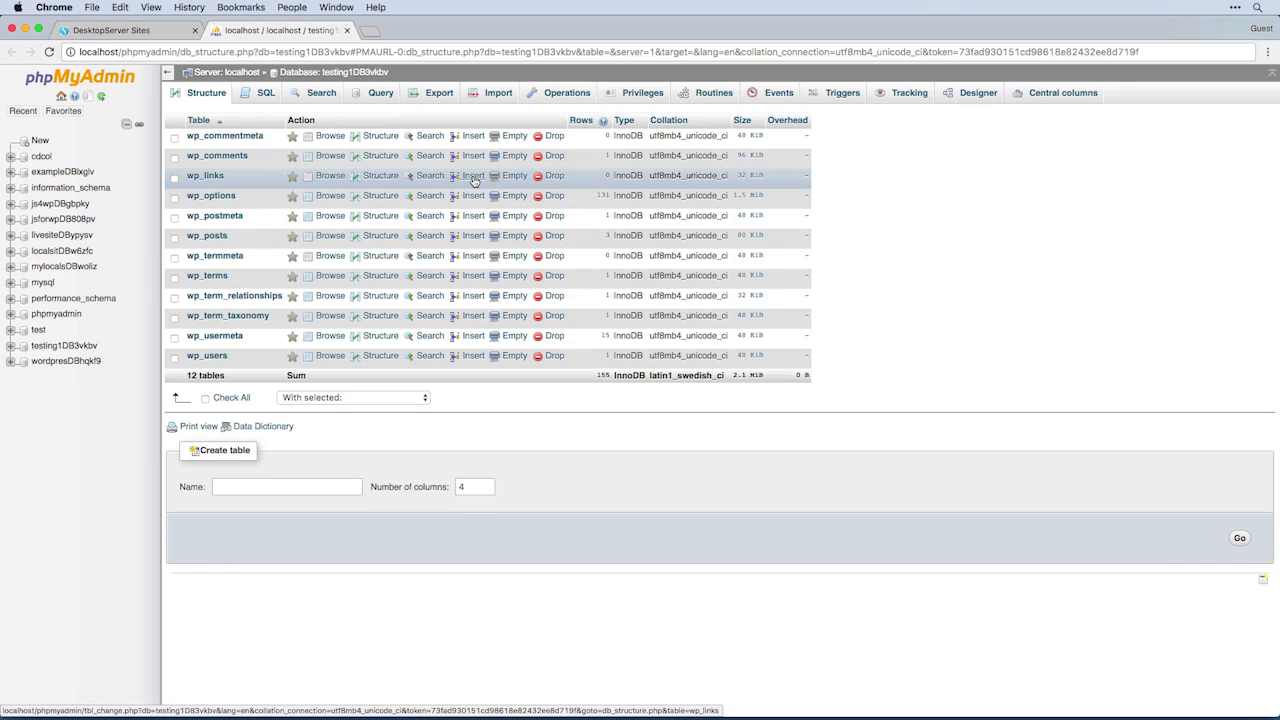
key("super+w")
left_click(441, 86)
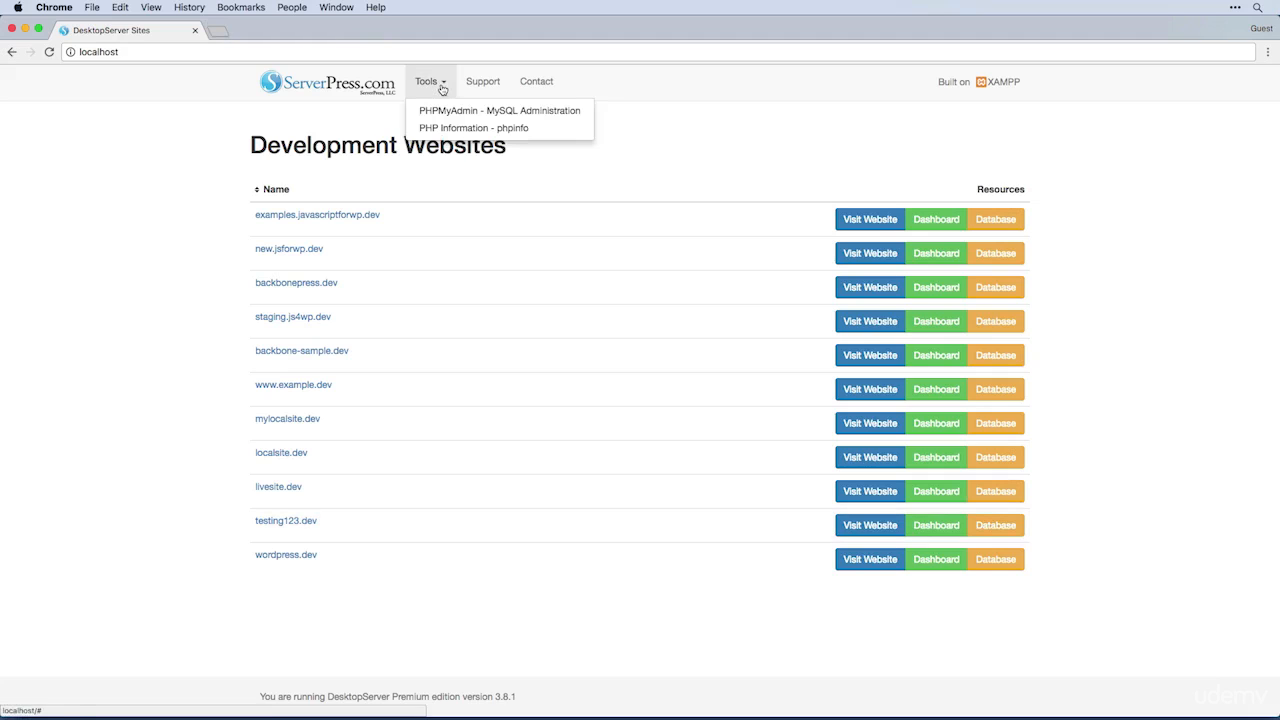